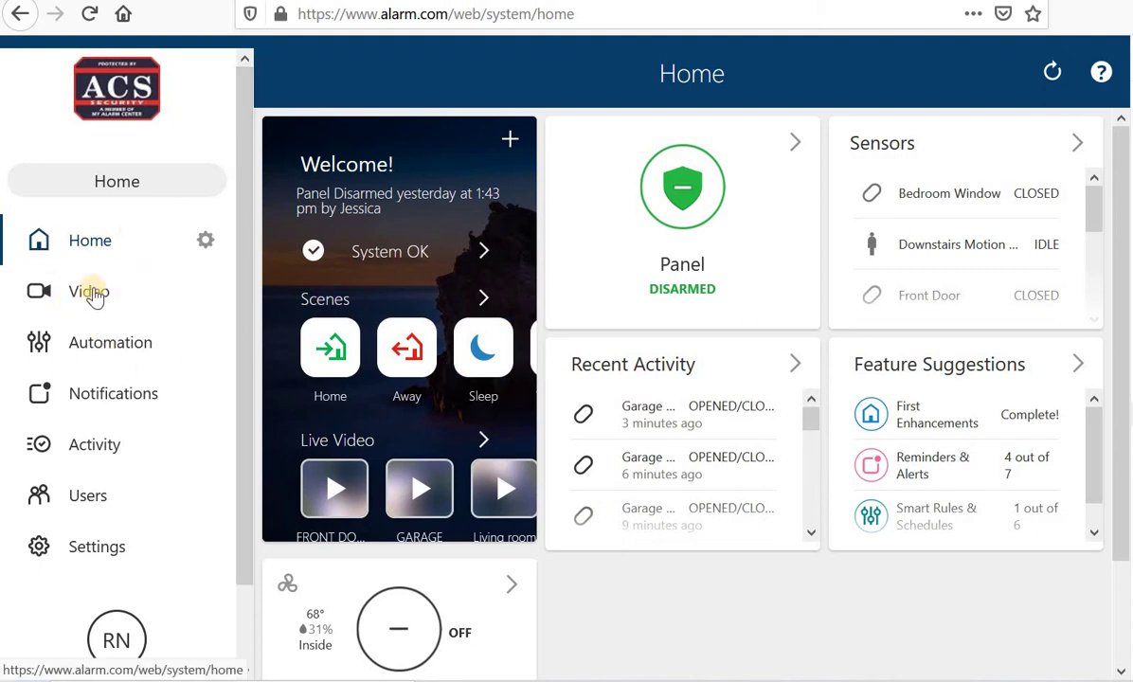
# - Go to the Video section and show its list of Recording Rules
pyautogui.click(92, 294)
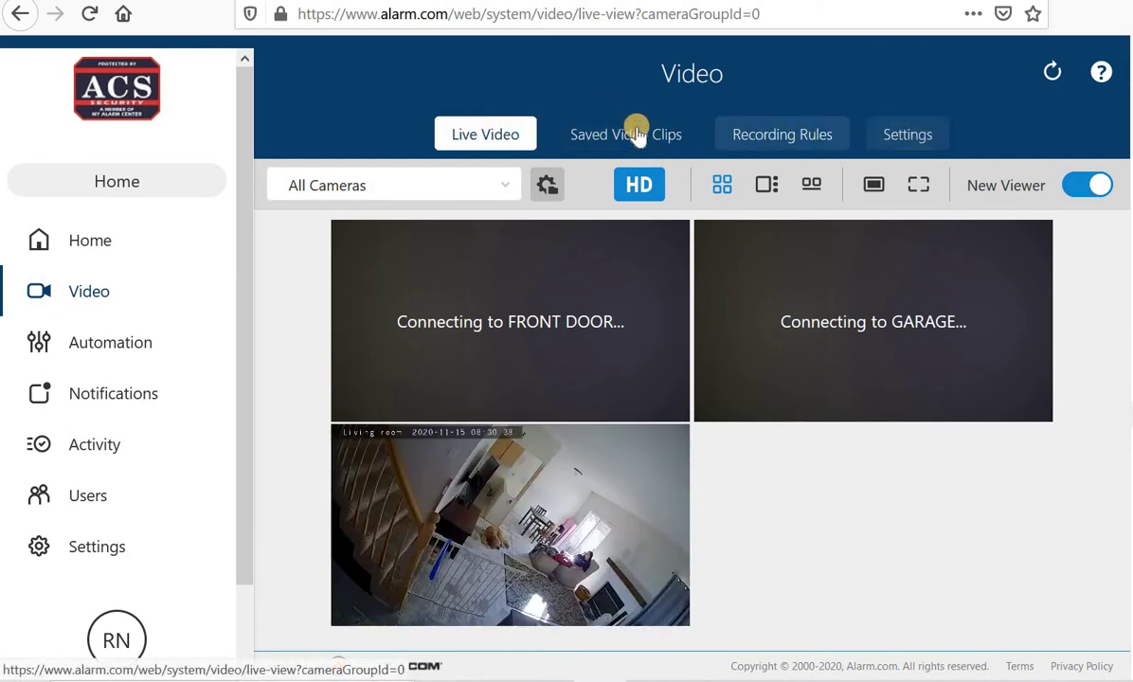
pyautogui.click(782, 137)
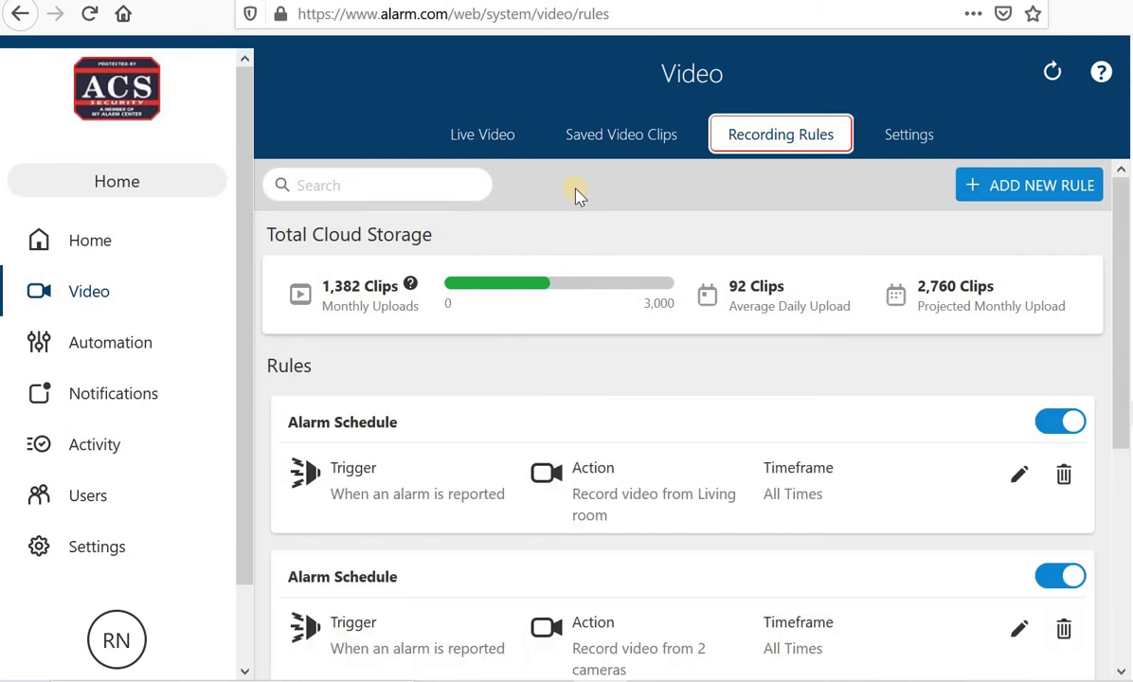
# - Add a new recording rule triggered by Video Analytics
pyautogui.click(1022, 188)
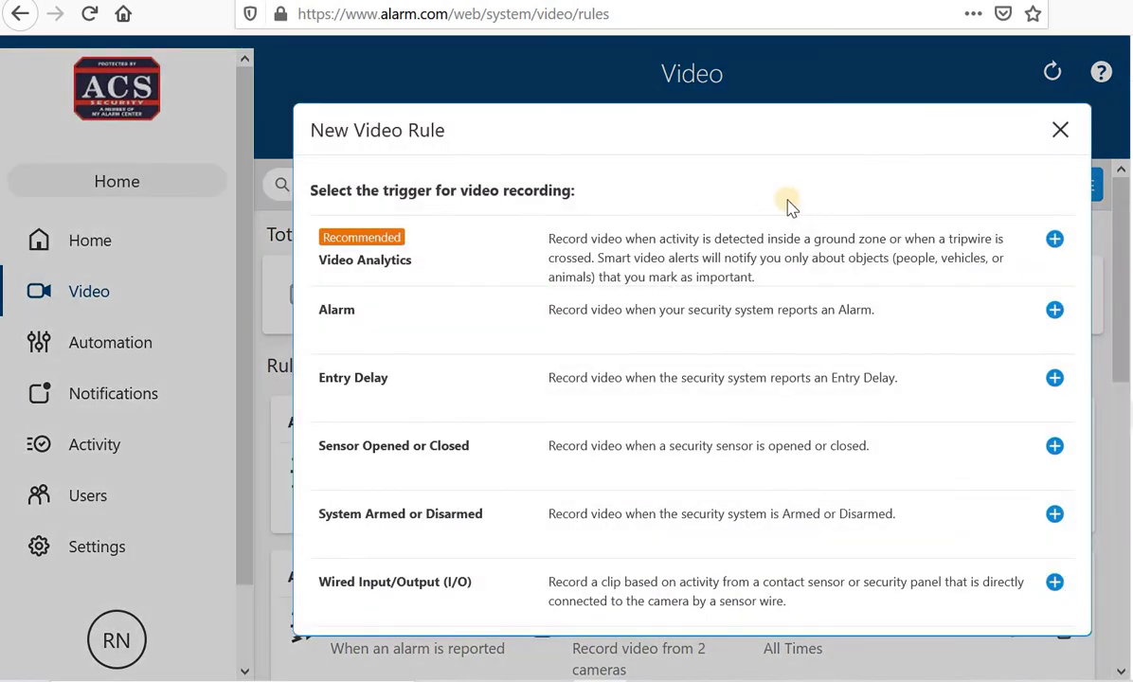
pyautogui.click(488, 251)
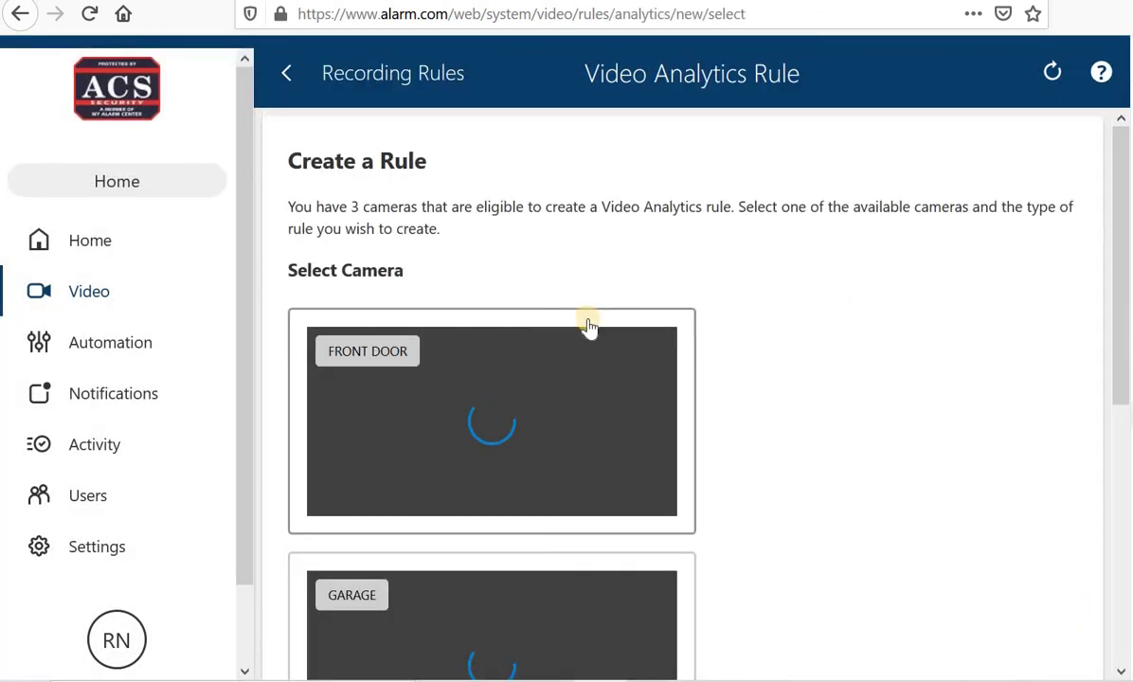
pyautogui.scroll(-5, 569, 318)
pyautogui.scroll(5, 500, 337)
pyautogui.scroll(-2, 403, 389)
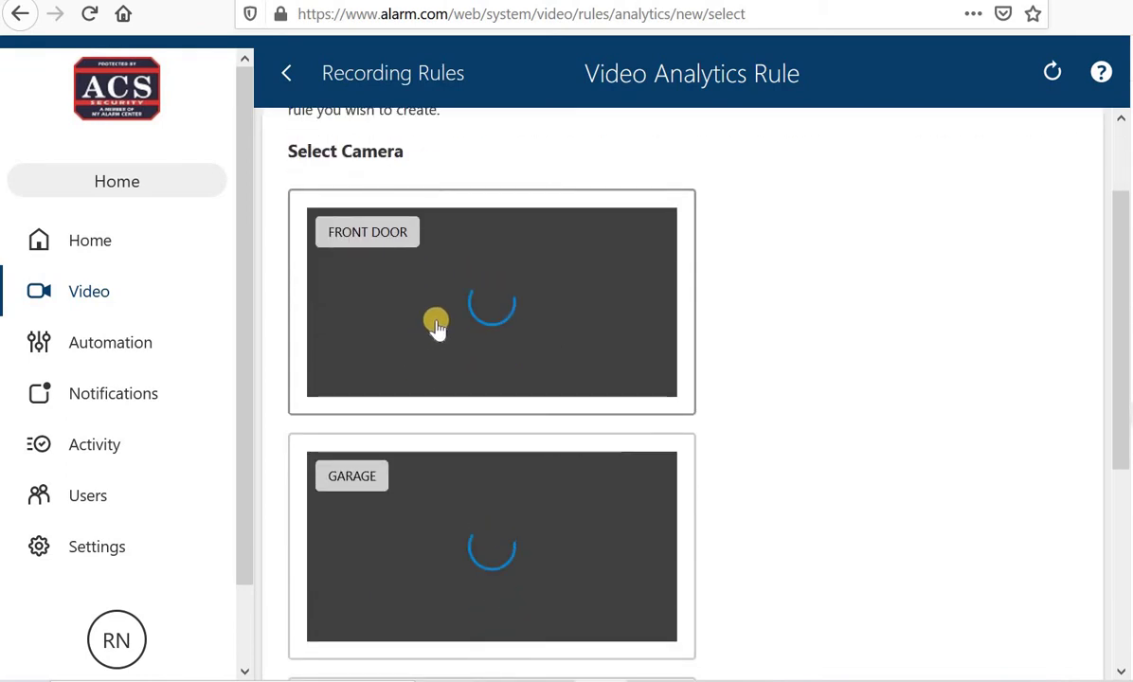
# - Pick the FRONT DOOR camera and the Ground Zone rule type
pyautogui.click(436, 322)
pyautogui.scroll(-10, 644, 374)
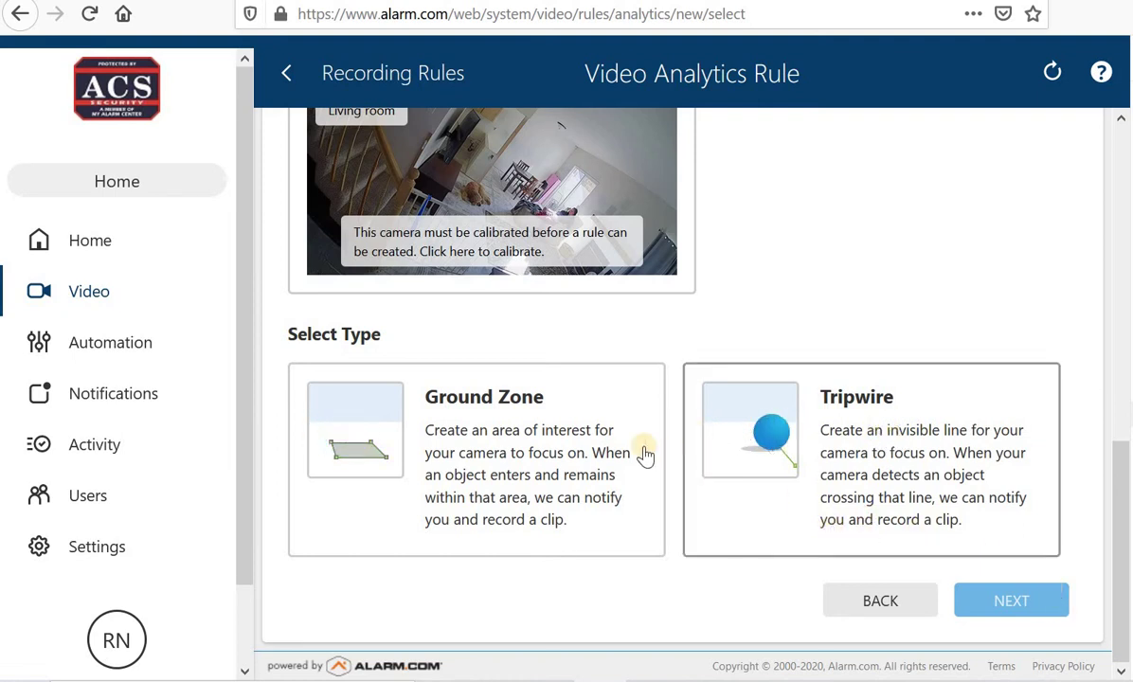
pyautogui.click(545, 459)
# - Keep the Outdoors scenery and Suggested size, then proceed to ground zone configuration
pyautogui.click(1042, 607)
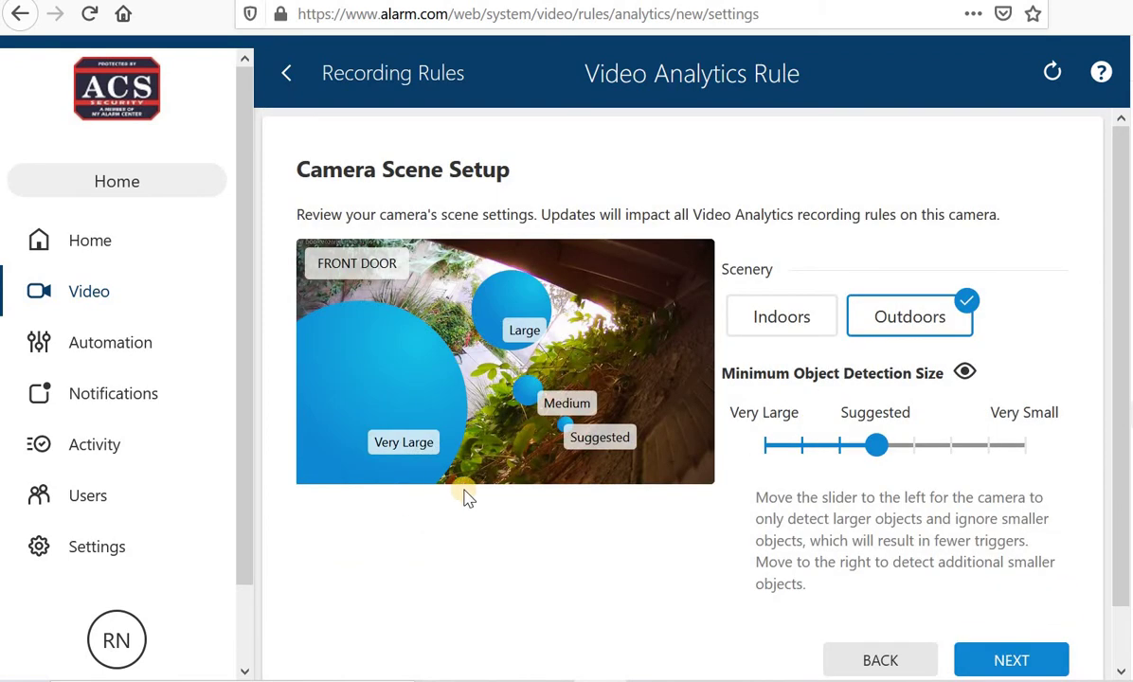
pyautogui.scroll(-2, 568, 445)
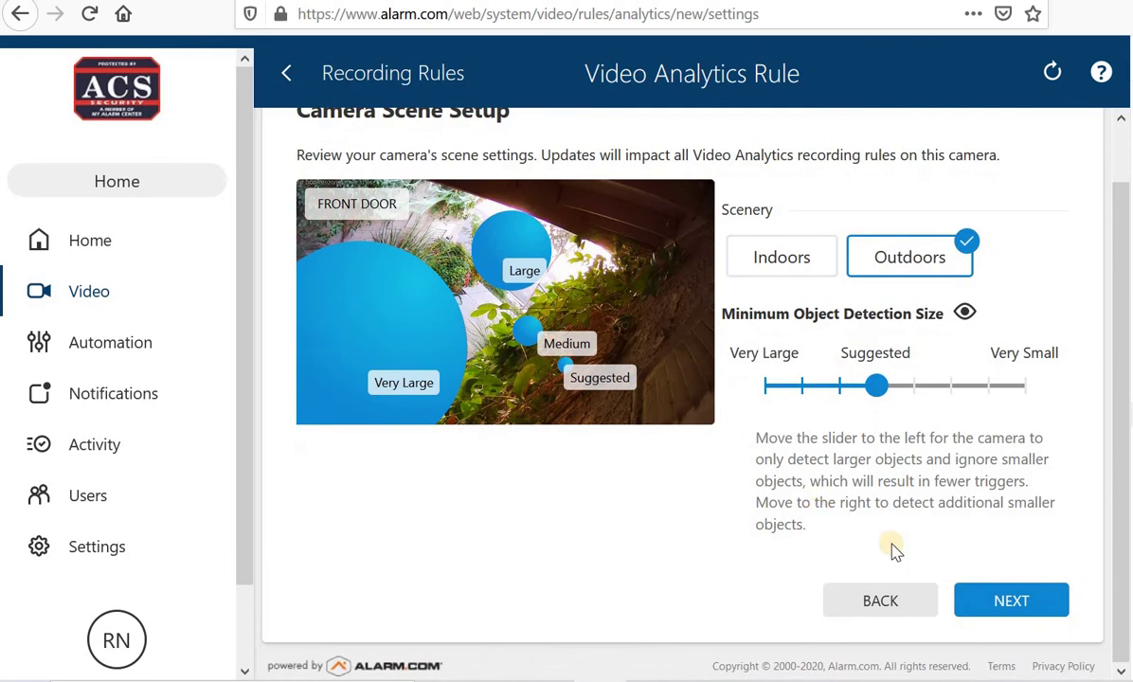
pyautogui.click(1010, 604)
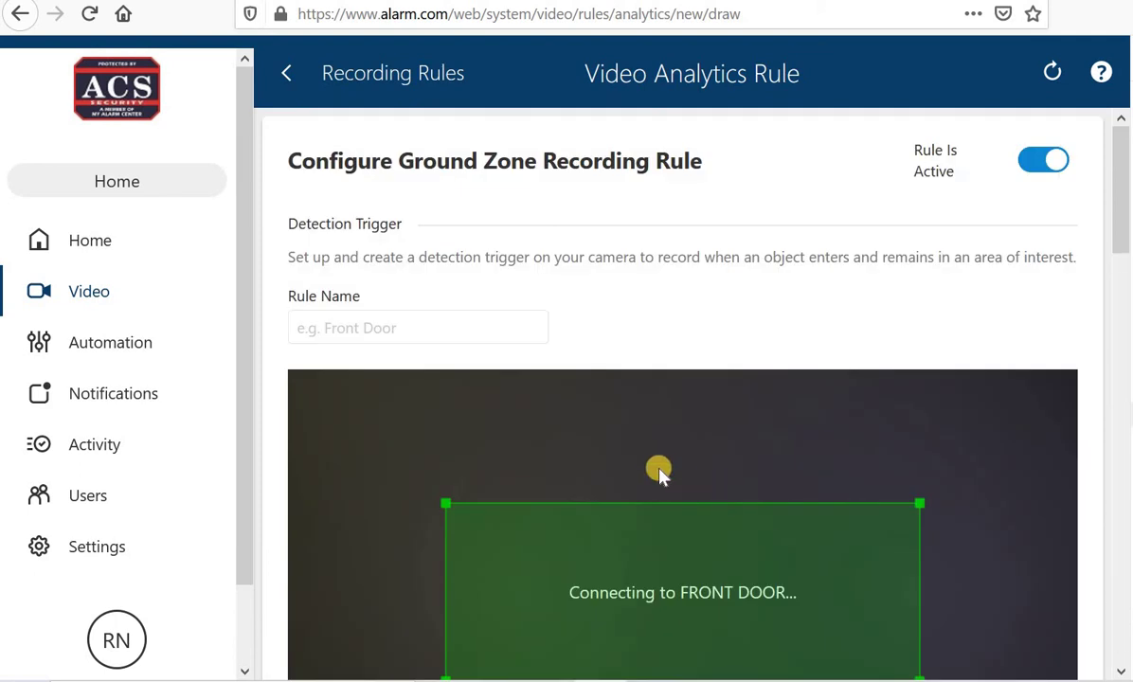
# - Enter 'Front Door Rule' in the Rule Name field
pyautogui.scroll(-4, 644, 469)
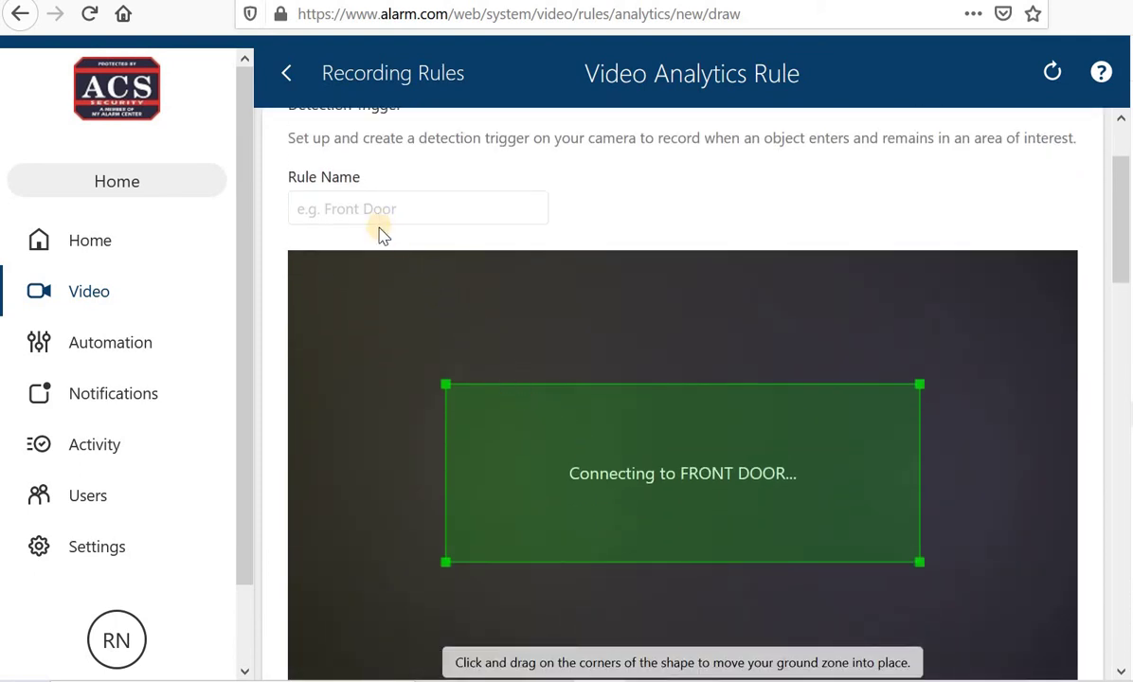
pyautogui.click(338, 212)
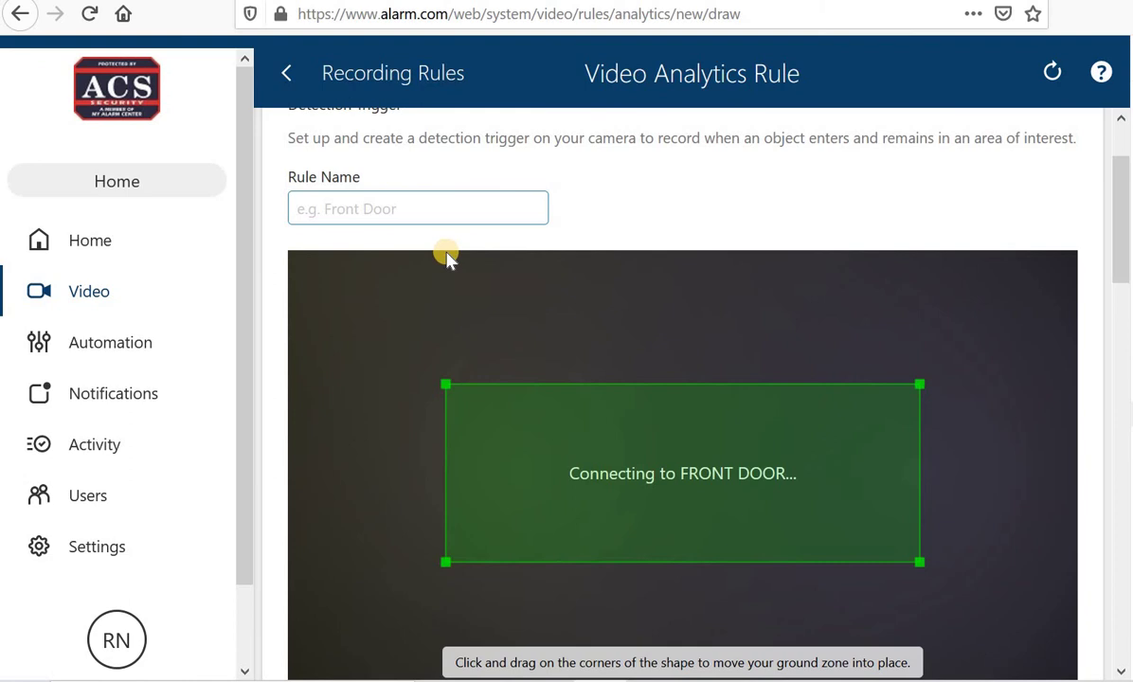
pyautogui.write('F')
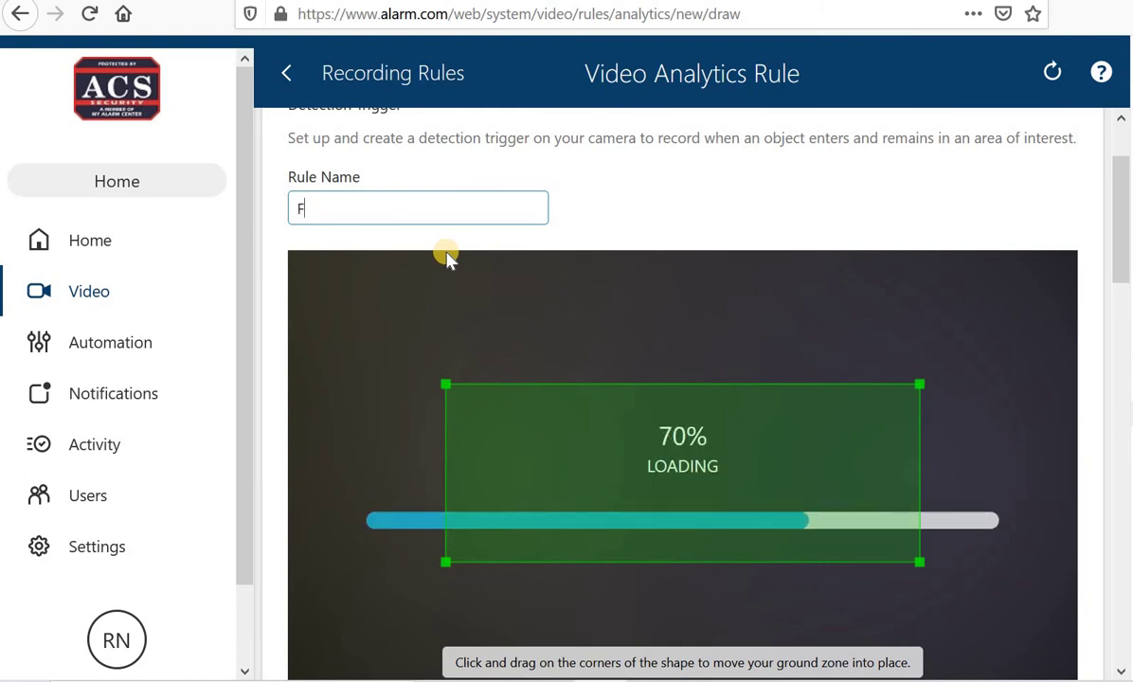
pyautogui.write('ront Door Rule')
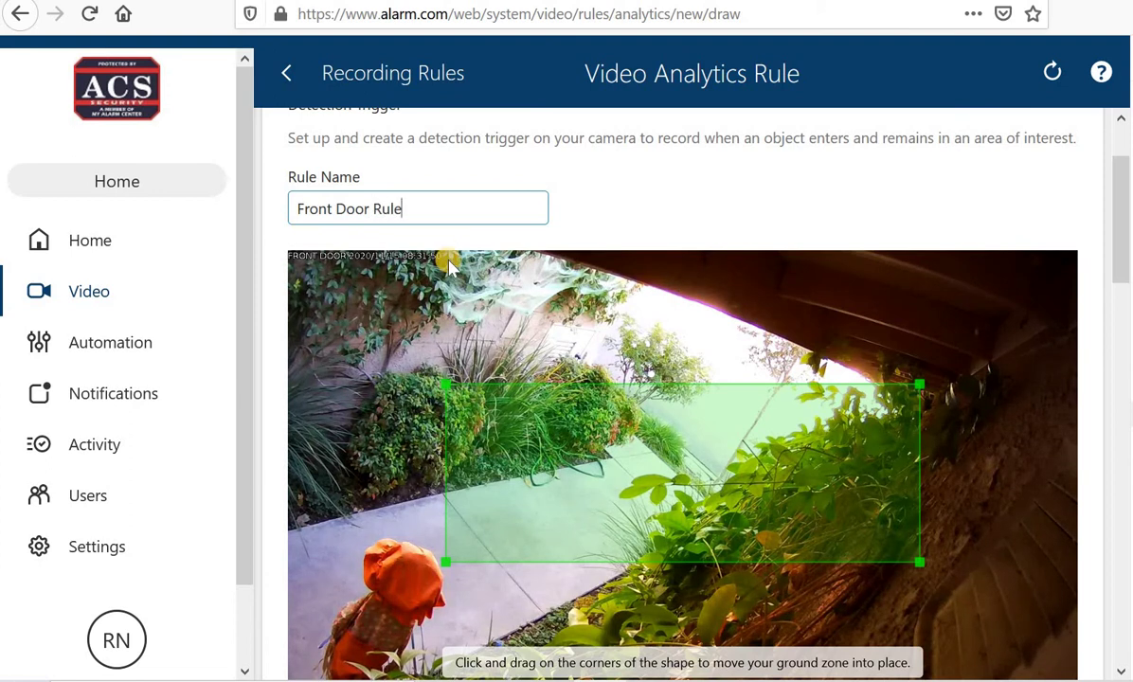
pyautogui.scroll(-2, 569, 455)
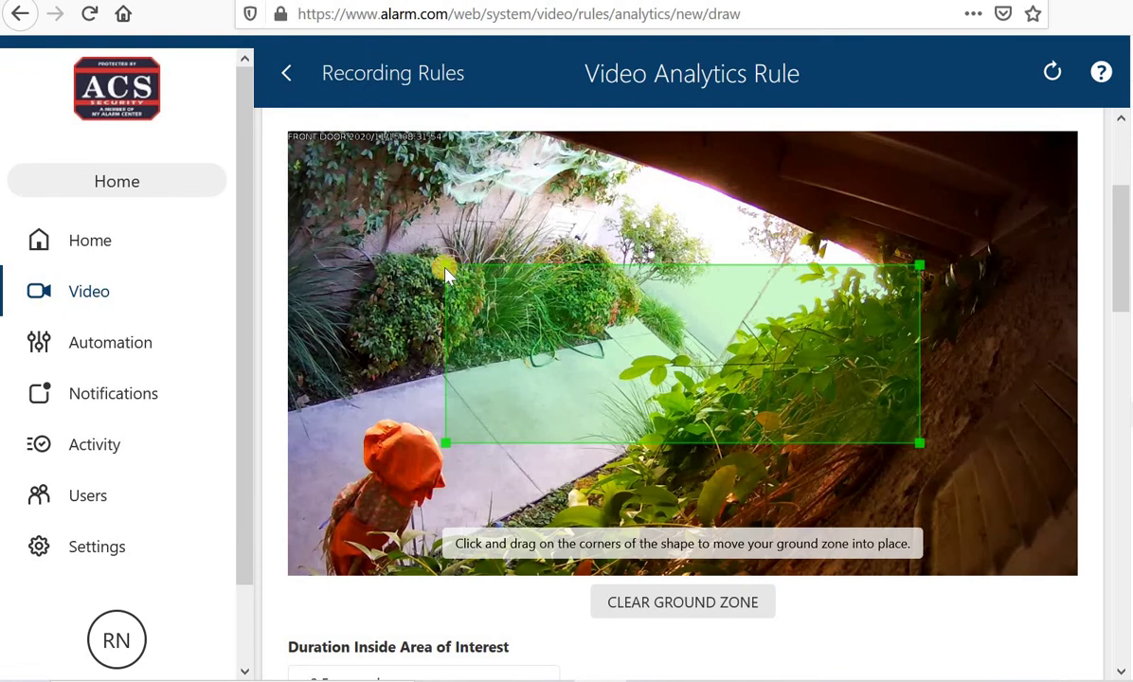
# - Drag the zone's corners to outline only the walkway, excluding the right-side plants
pyautogui.moveTo(446, 267); pyautogui.dragTo(364, 371)
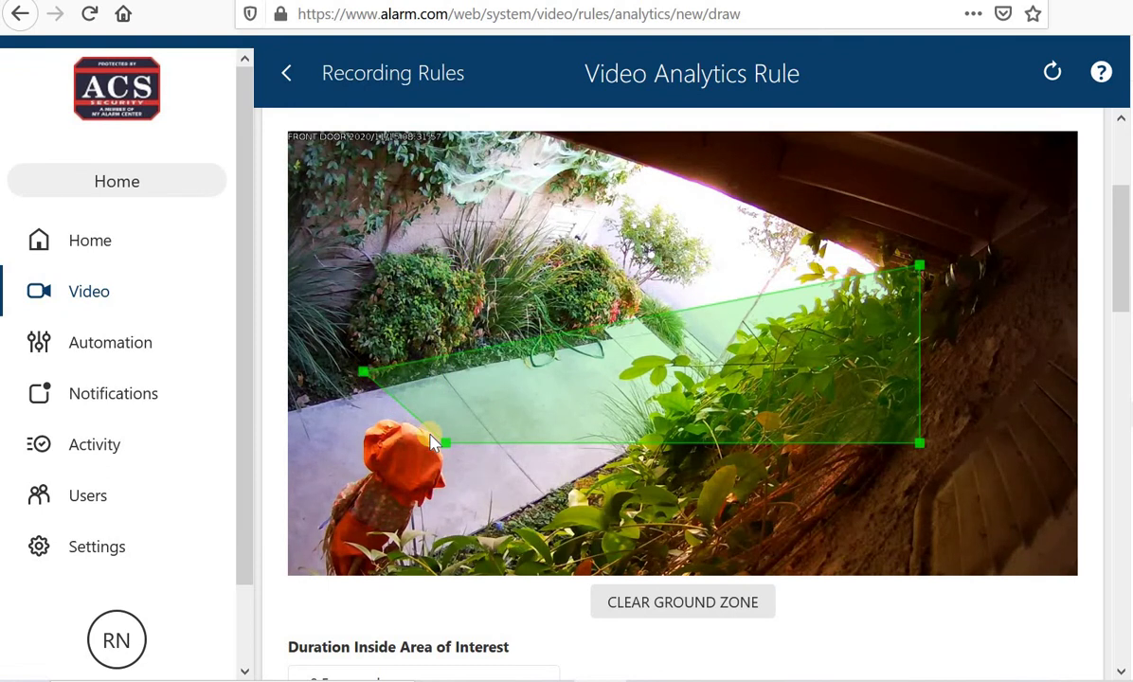
pyautogui.moveTo(446, 444); pyautogui.dragTo(413, 559)
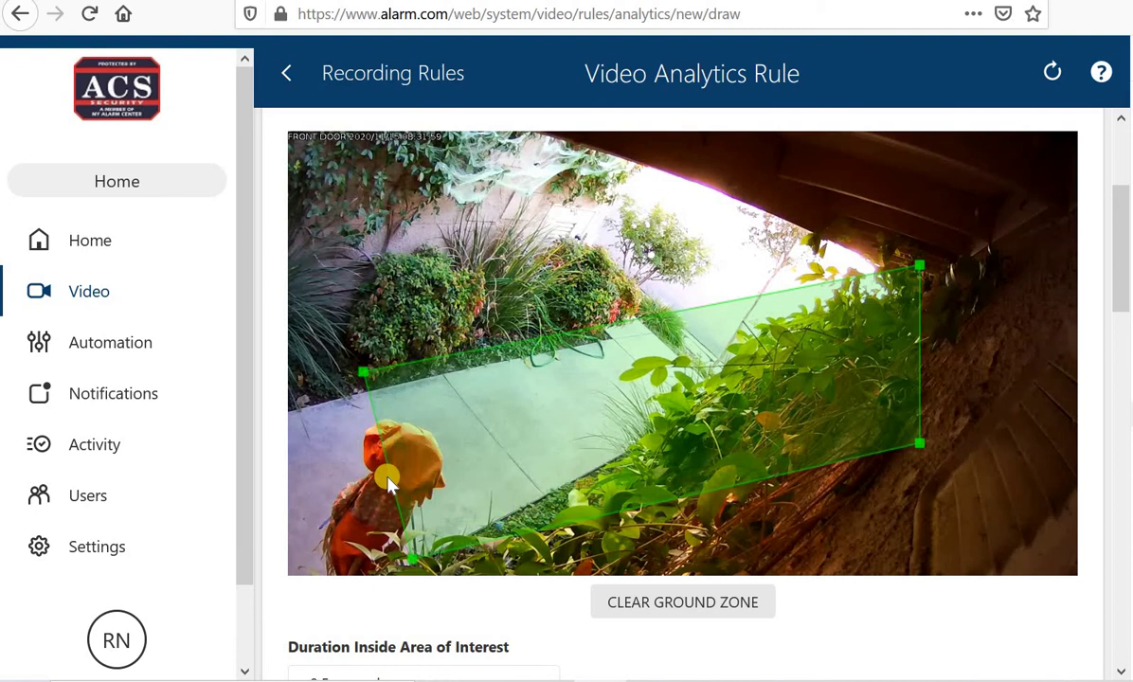
pyautogui.moveTo(358, 370); pyautogui.dragTo(313, 399)
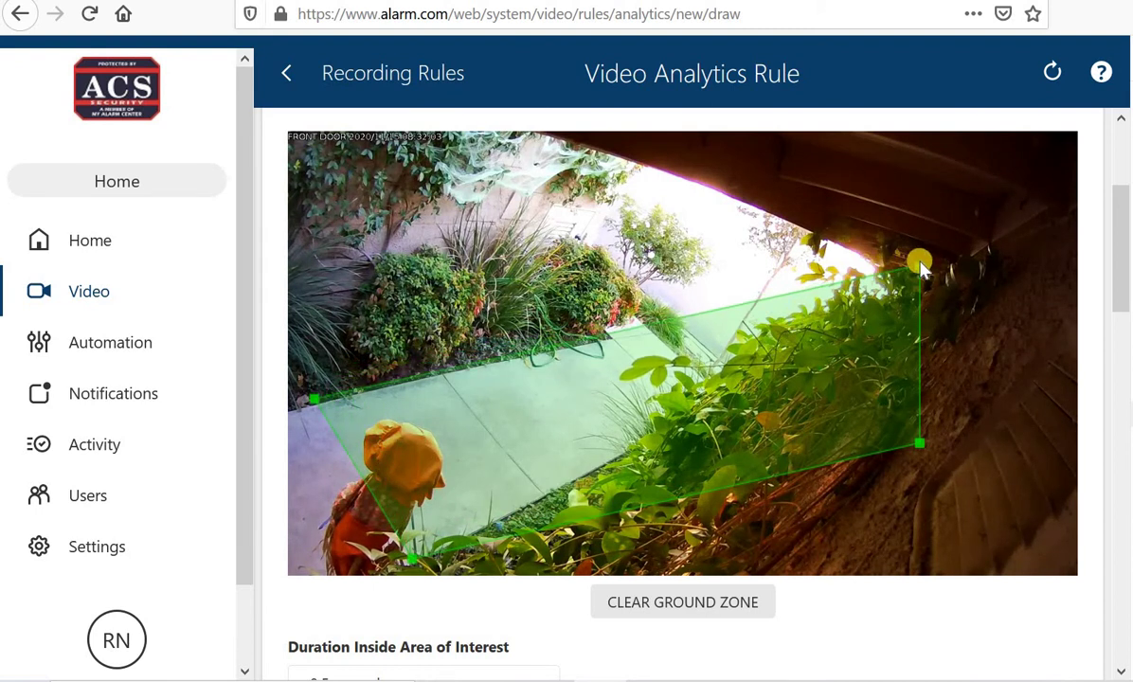
pyautogui.moveTo(919, 263); pyautogui.dragTo(566, 354)
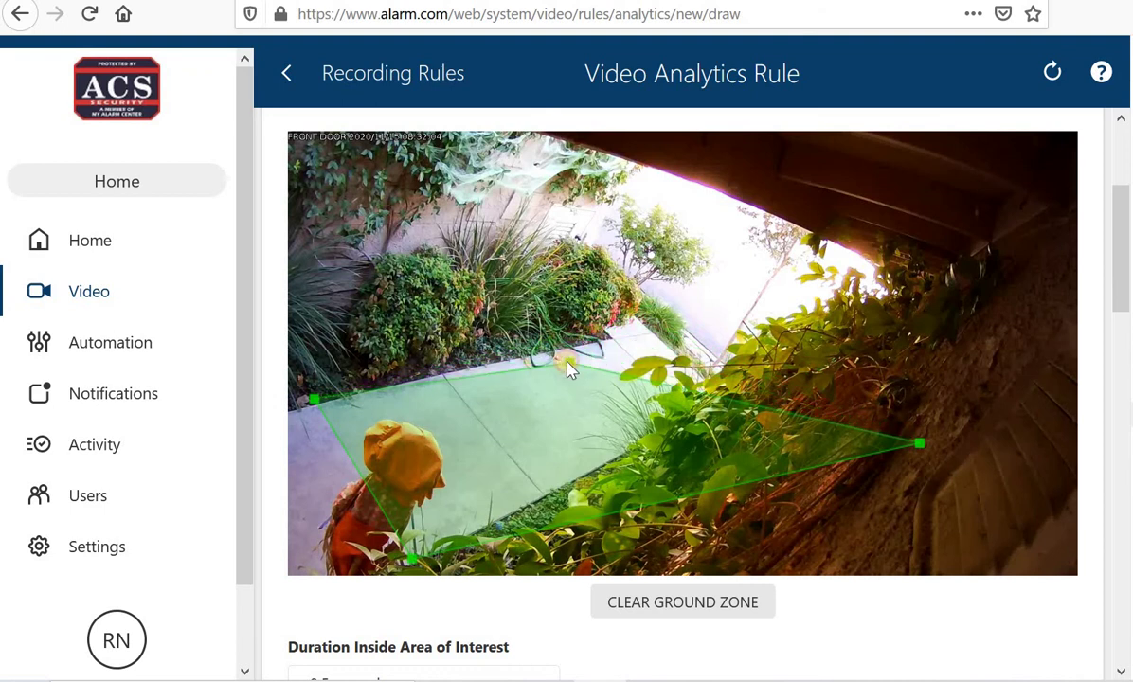
pyautogui.moveTo(919, 445); pyautogui.dragTo(669, 404)
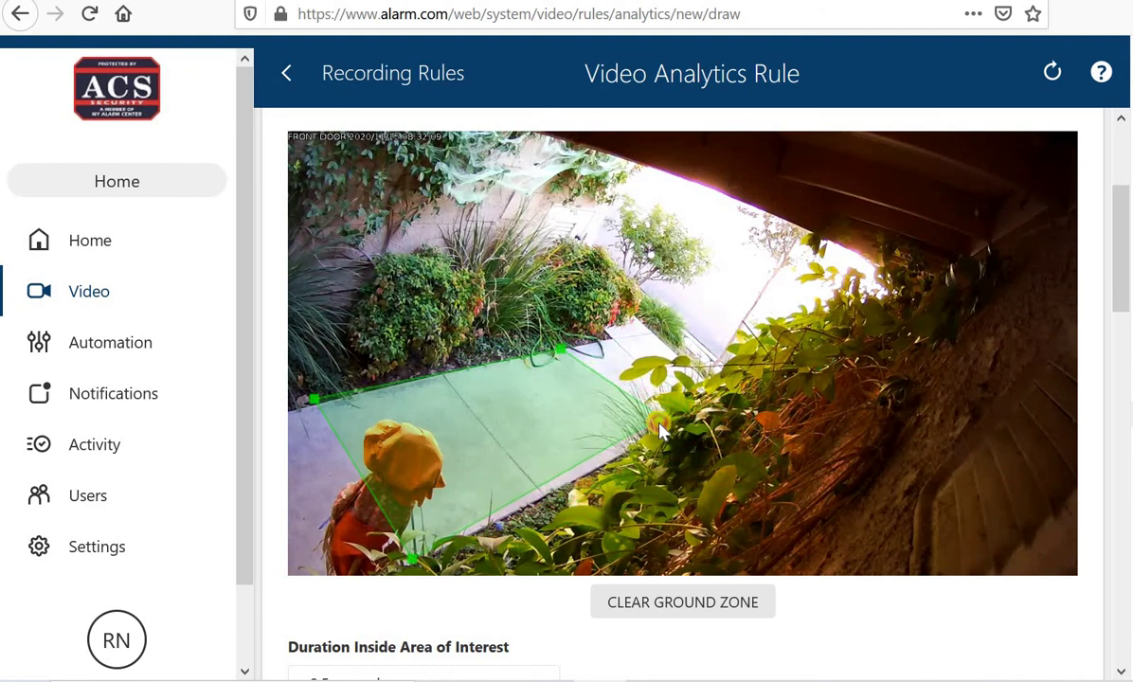
pyautogui.moveTo(669, 409); pyautogui.dragTo(667, 419)
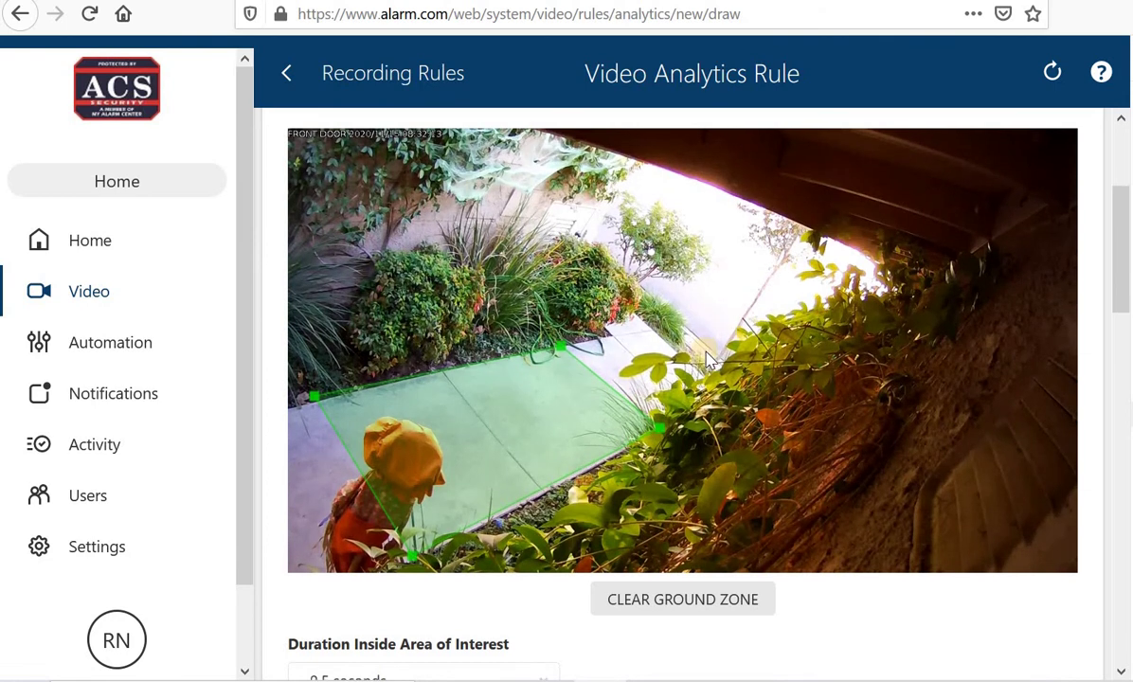
pyautogui.scroll(-3, 725, 360)
pyautogui.scroll(-5, 748, 346)
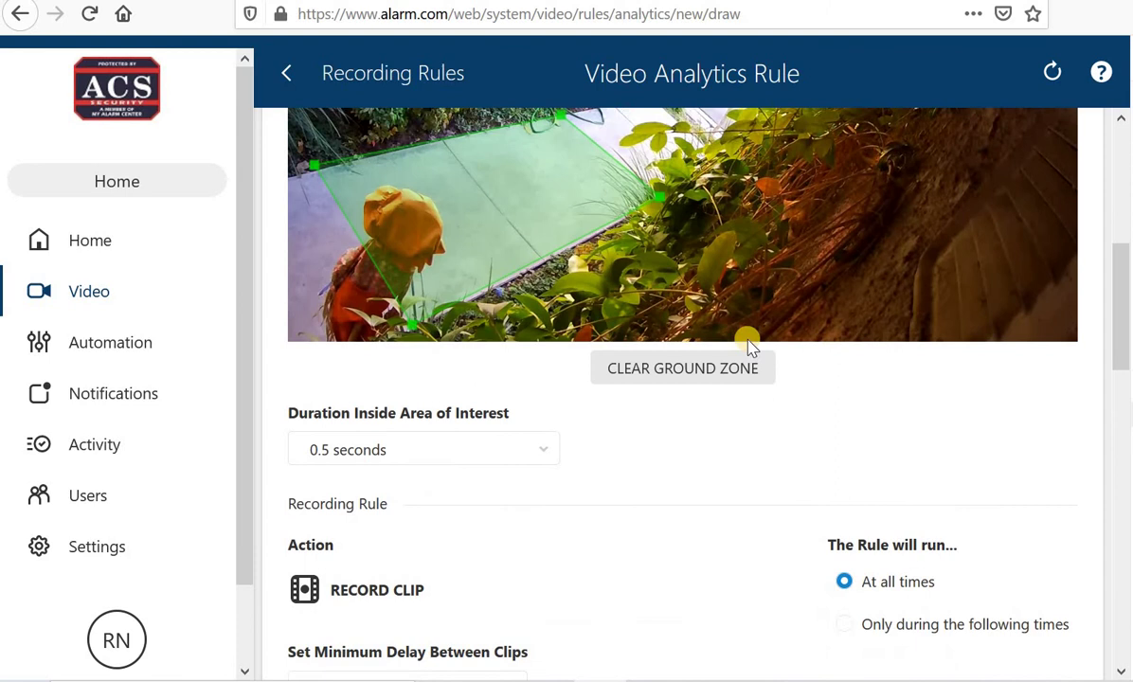
pyautogui.scroll(-3, 664, 312)
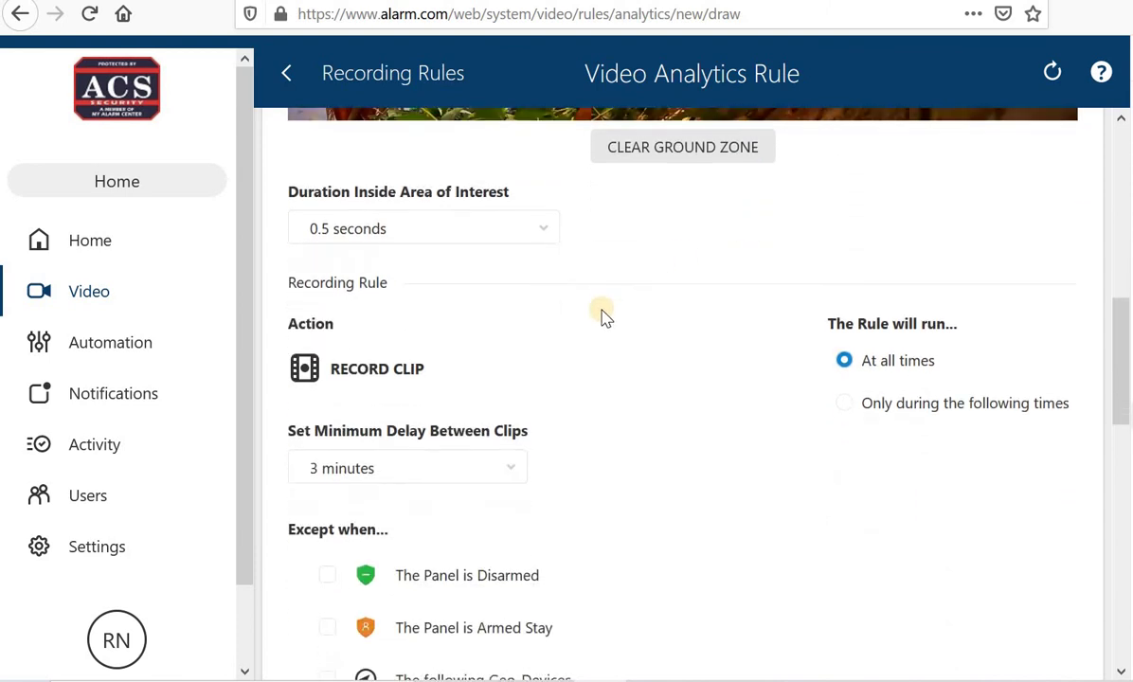
pyautogui.scroll(-3, 406, 350)
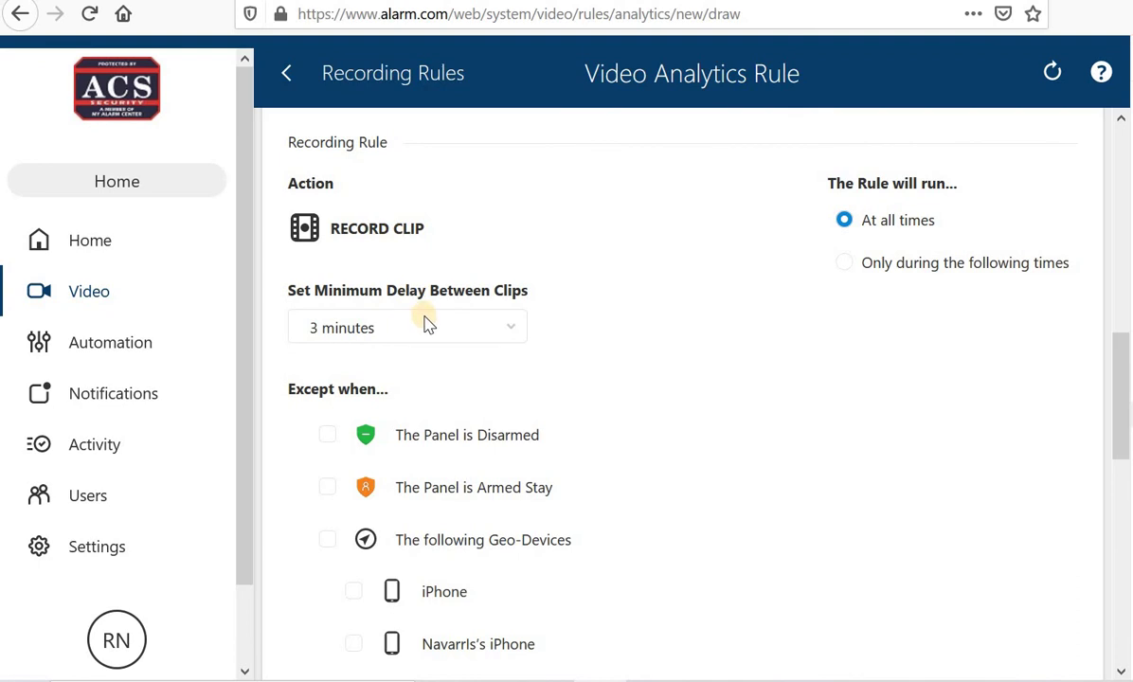
pyautogui.scroll(-1, 483, 320)
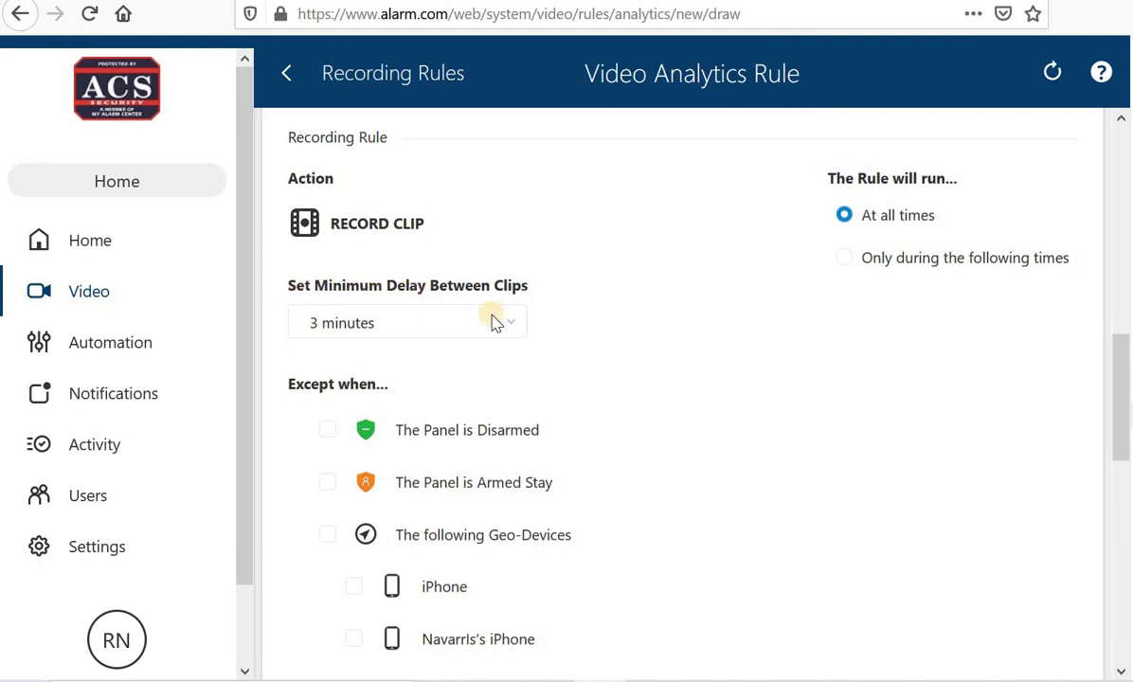
pyautogui.scroll(-3, 426, 313)
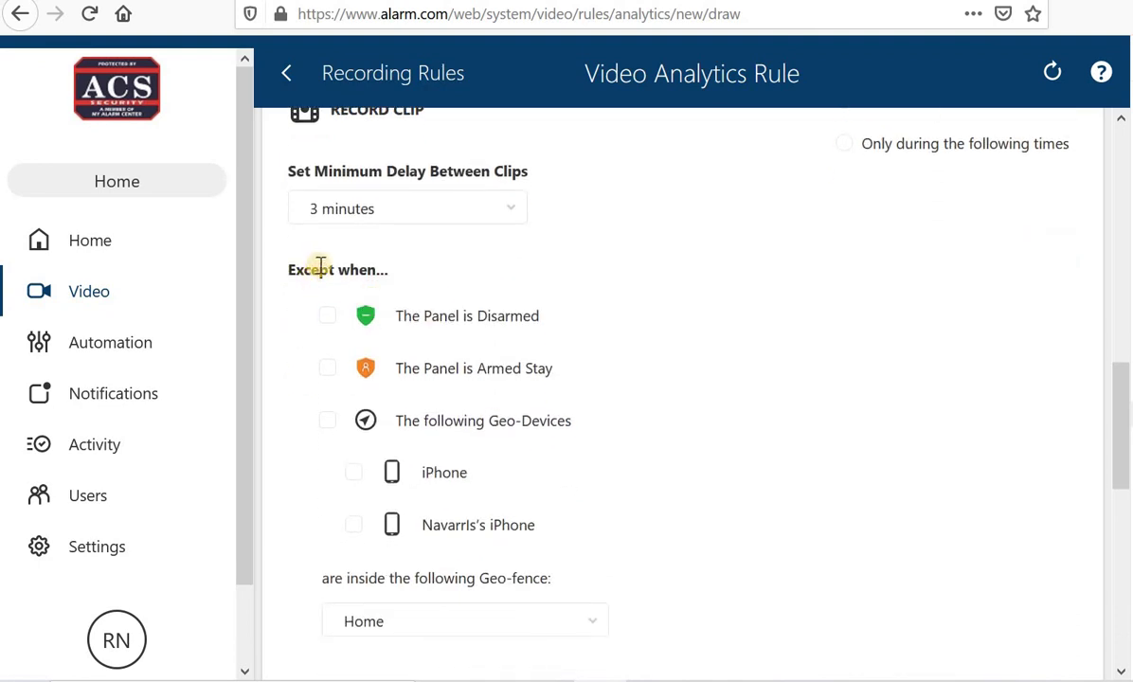
pyautogui.scroll(-3, 431, 289)
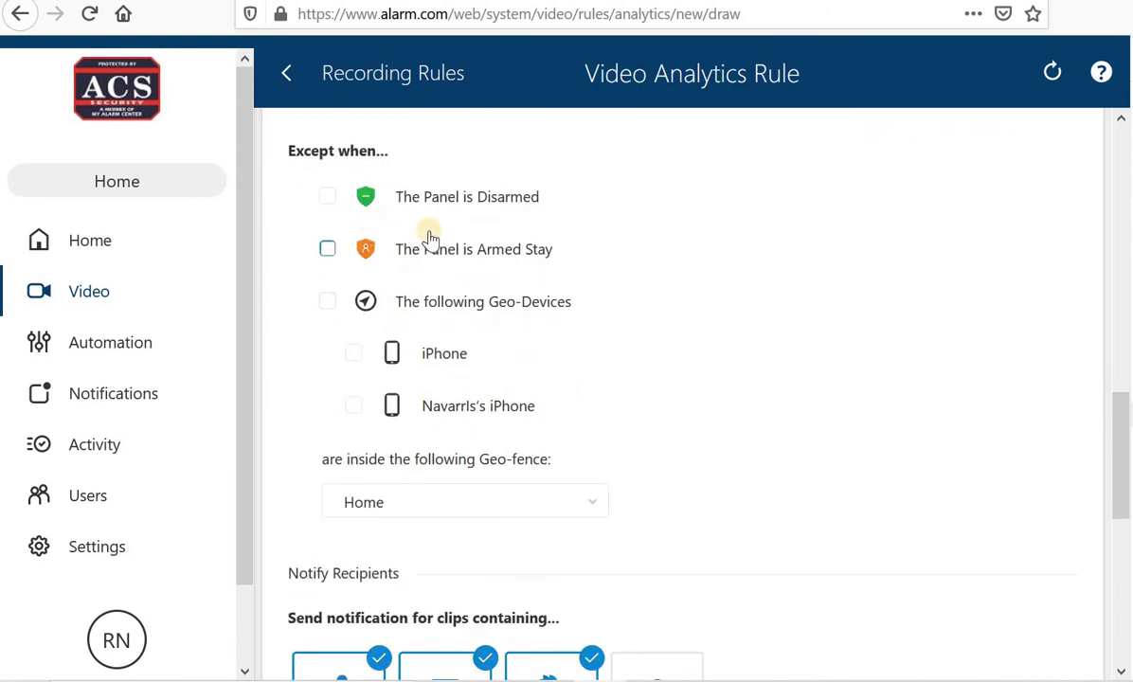
pyautogui.scroll(-5, 502, 379)
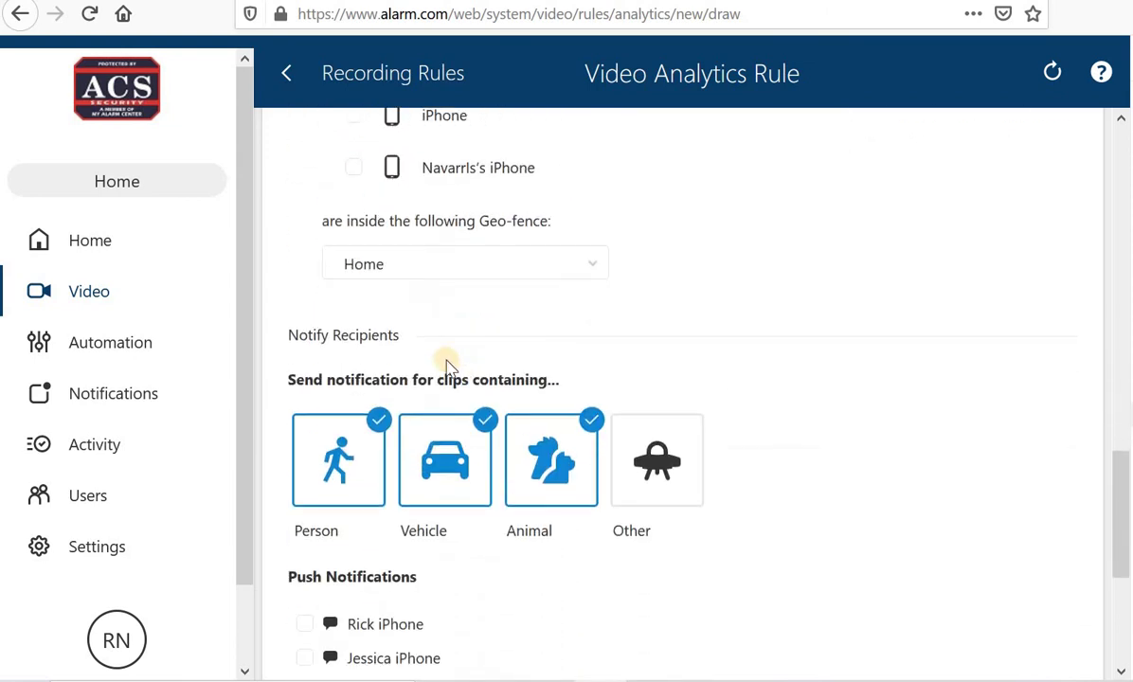
pyautogui.scroll(-3, 398, 346)
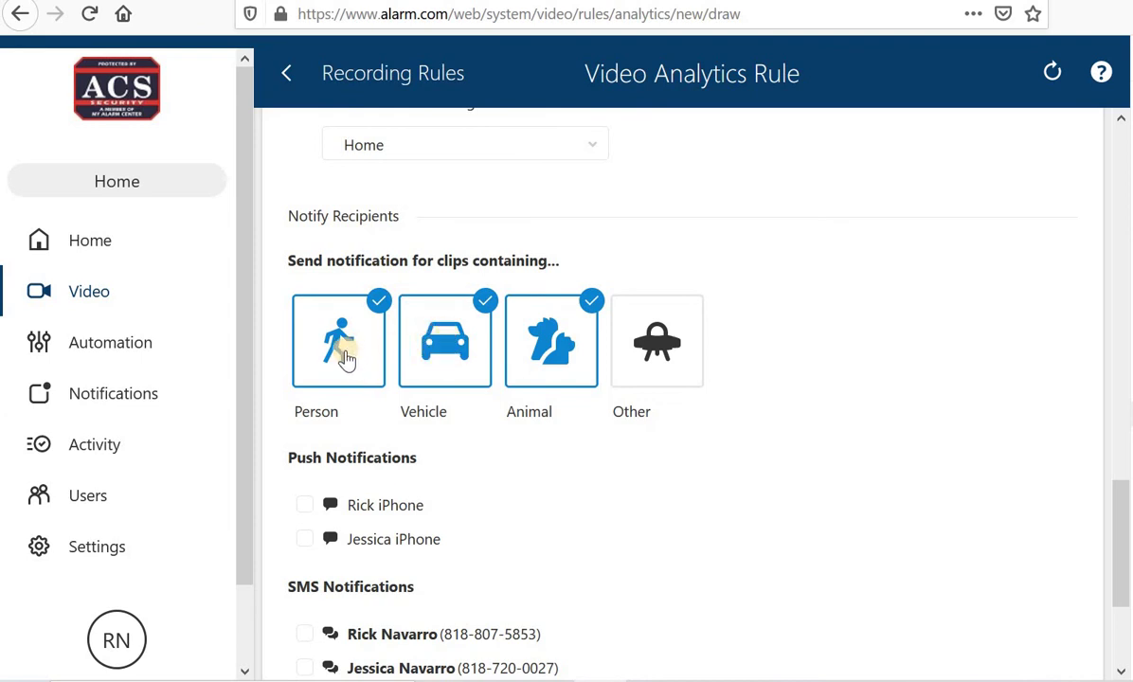
# - Deselect Animal and Vehicle notifications, leaving only Person checked
pyautogui.click(538, 347)
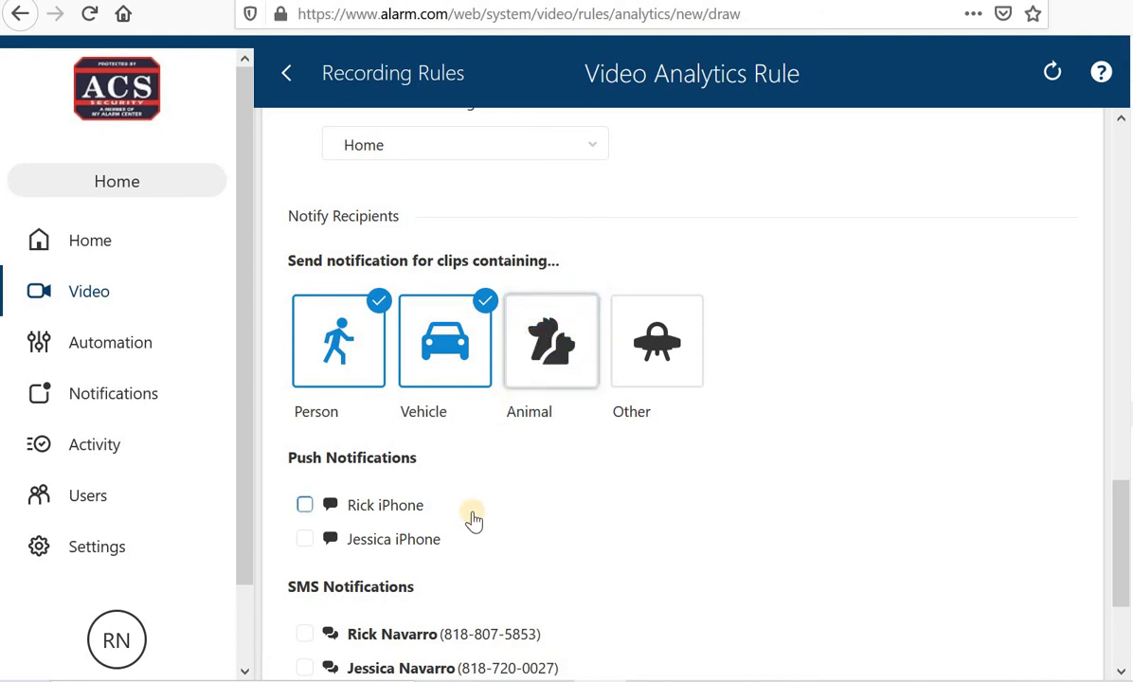
pyautogui.click(428, 360)
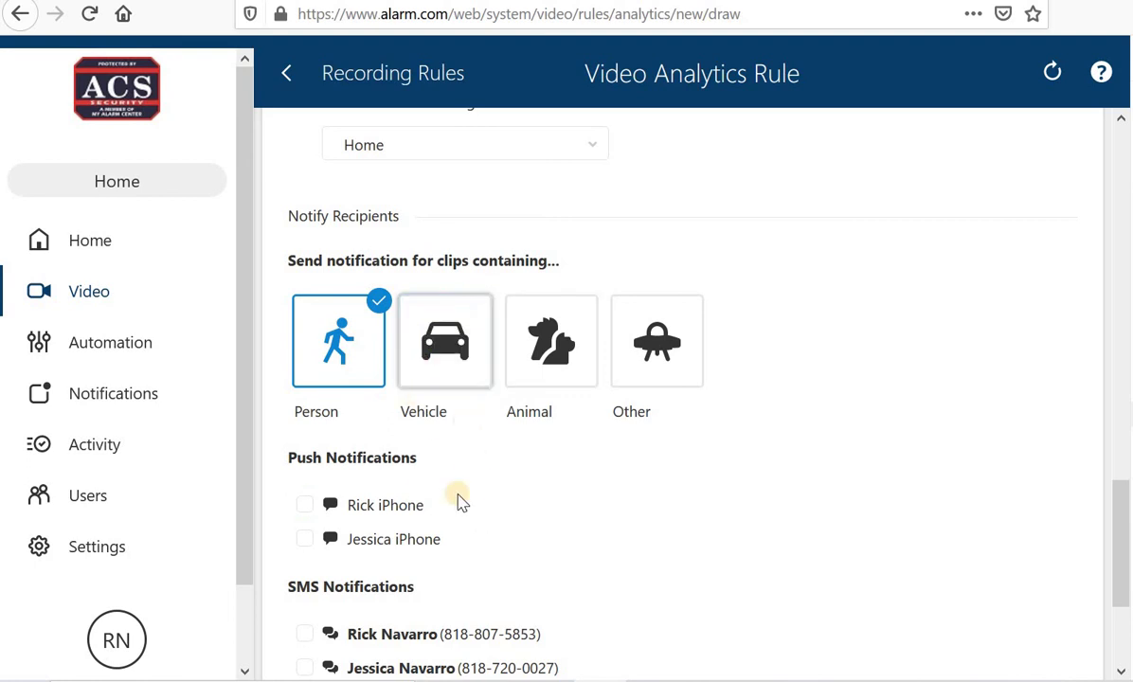
pyautogui.scroll(-1, 566, 524)
pyautogui.scroll(3, 566, 524)
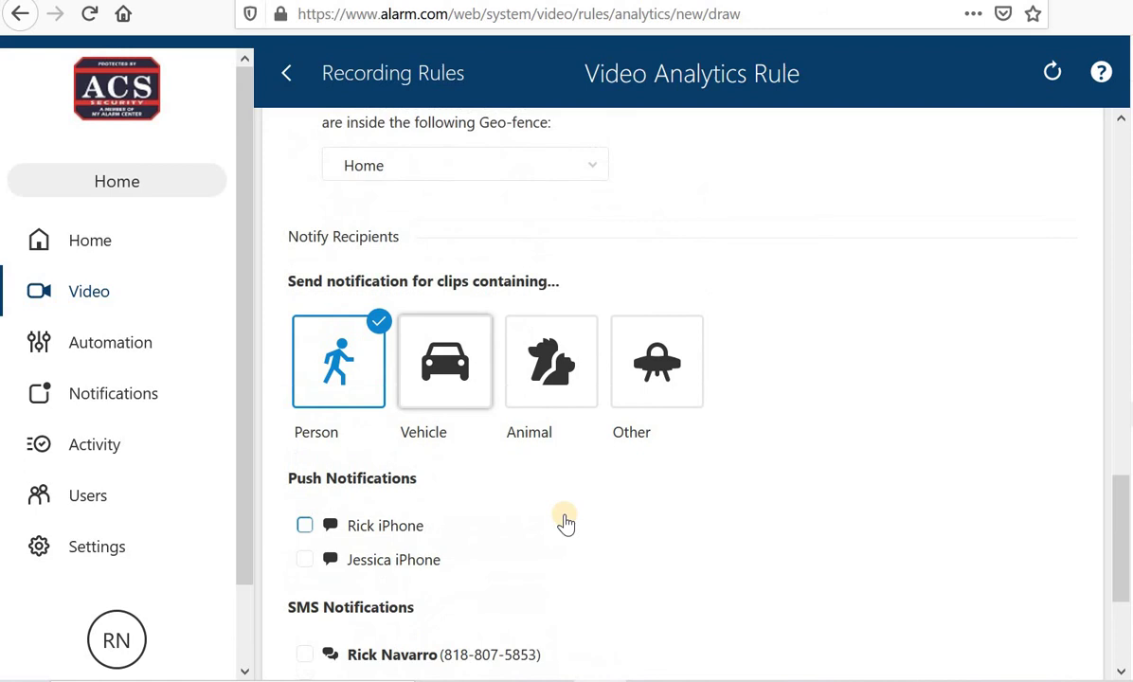
pyautogui.scroll(-3, 564, 523)
pyautogui.scroll(-4, 520, 492)
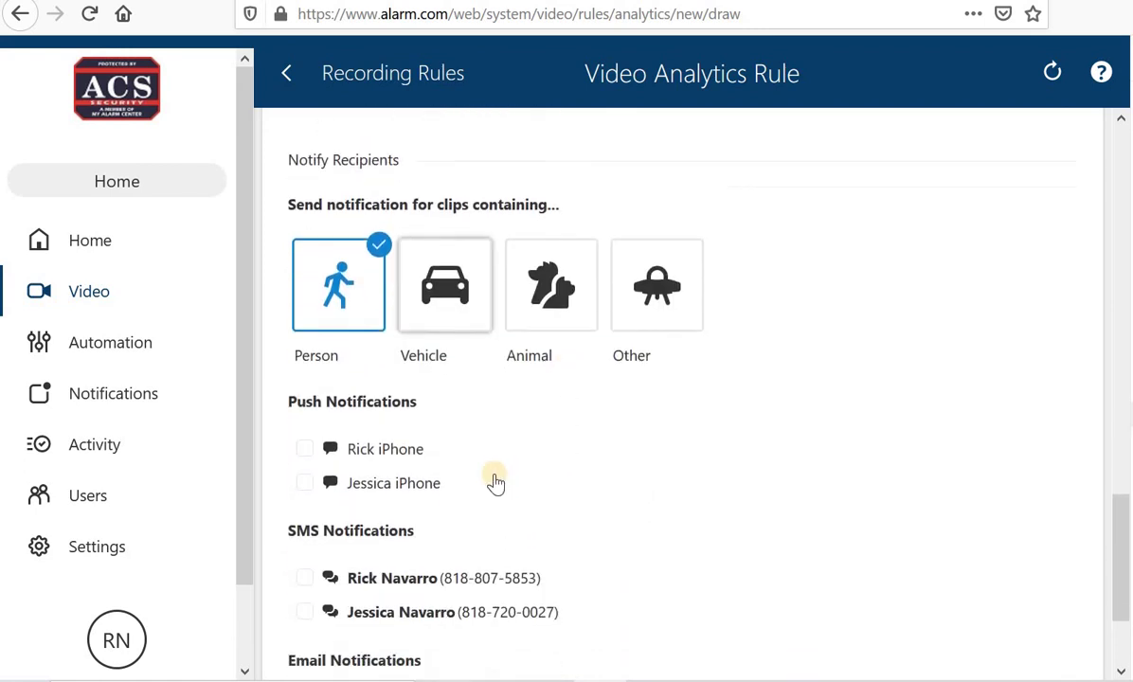